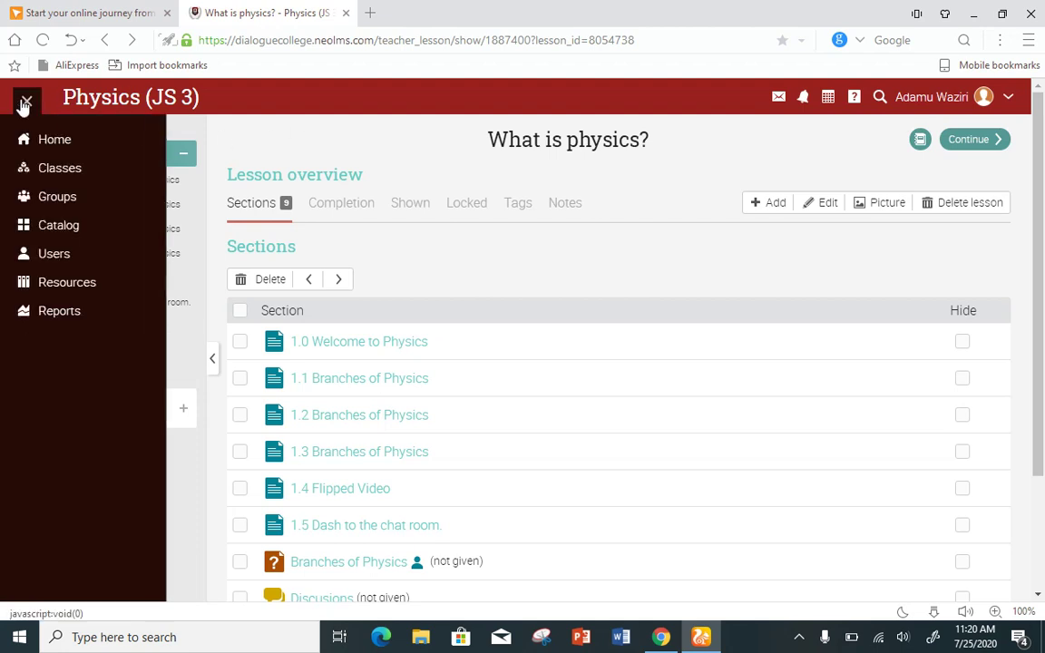
Open the Physics (JS 3) class from the list of classes to reach its lessons
{"action": "left_click", "coordinate": [27, 100]}
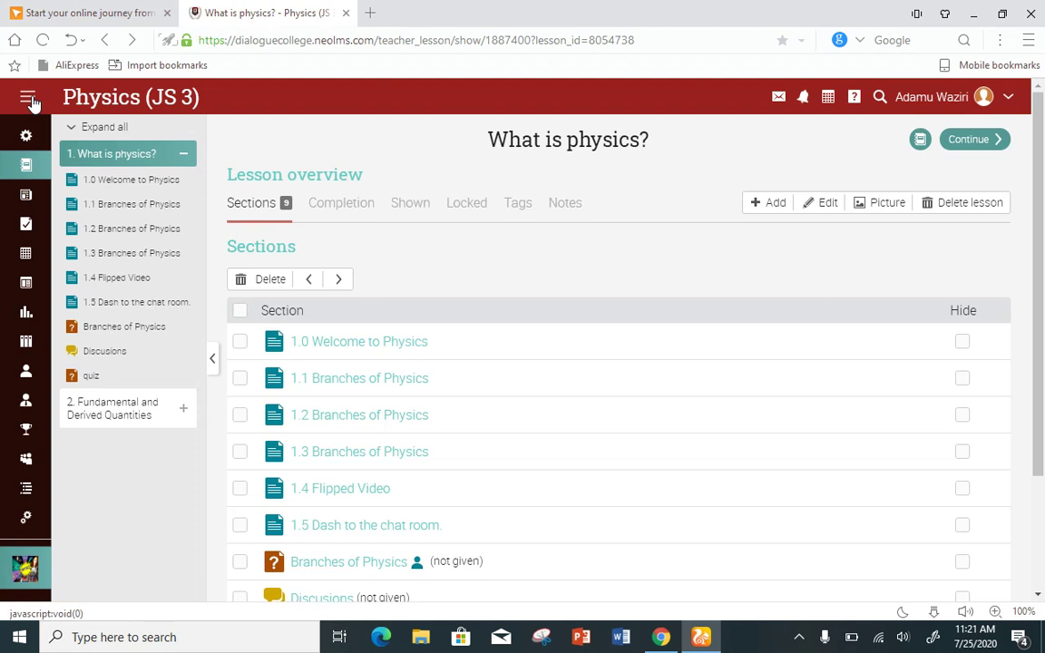
{"action": "left_click", "coordinate": [28, 99]}
{"action": "mouse_move", "coordinate": [73, 181]}
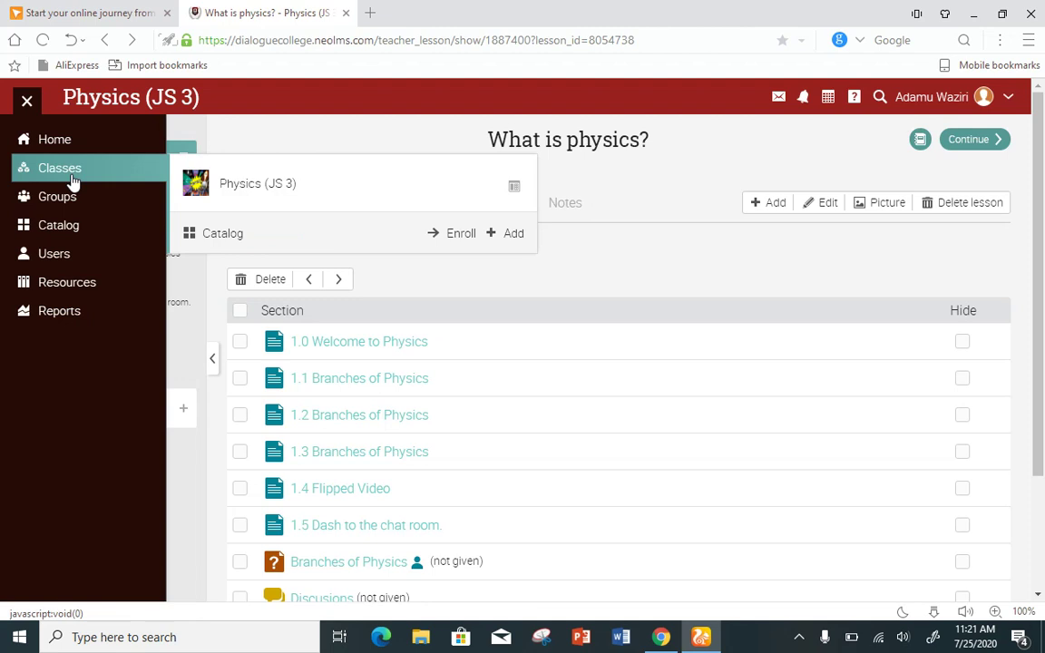
{"action": "left_click", "coordinate": [251, 187]}
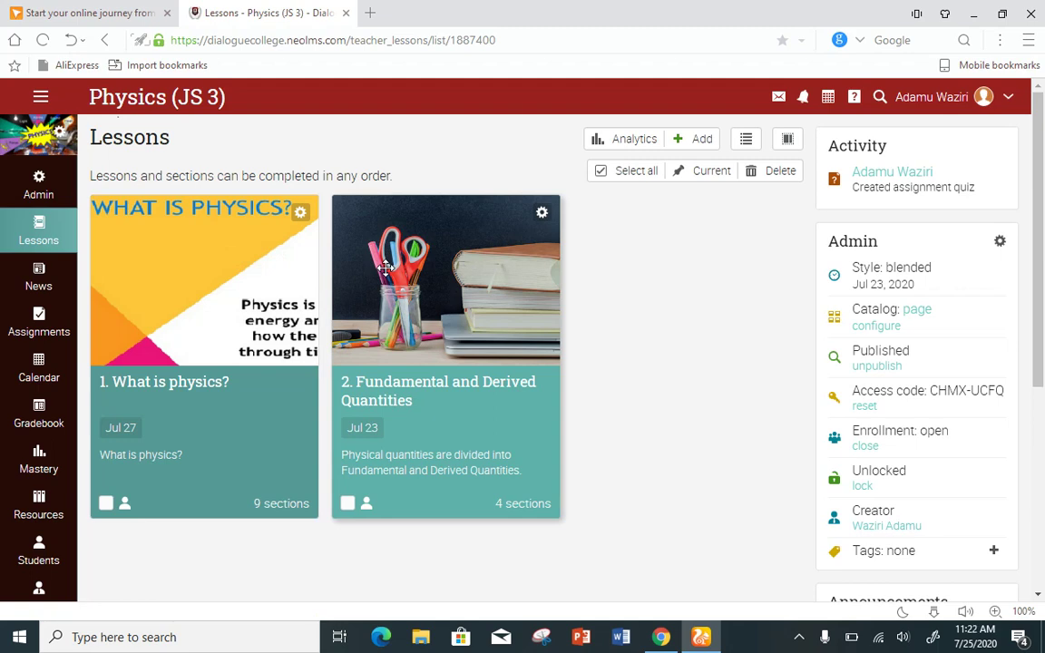
Open the overview of the "What is physics?" lesson from the class's lesson list
{"action": "left_click", "coordinate": [191, 281]}
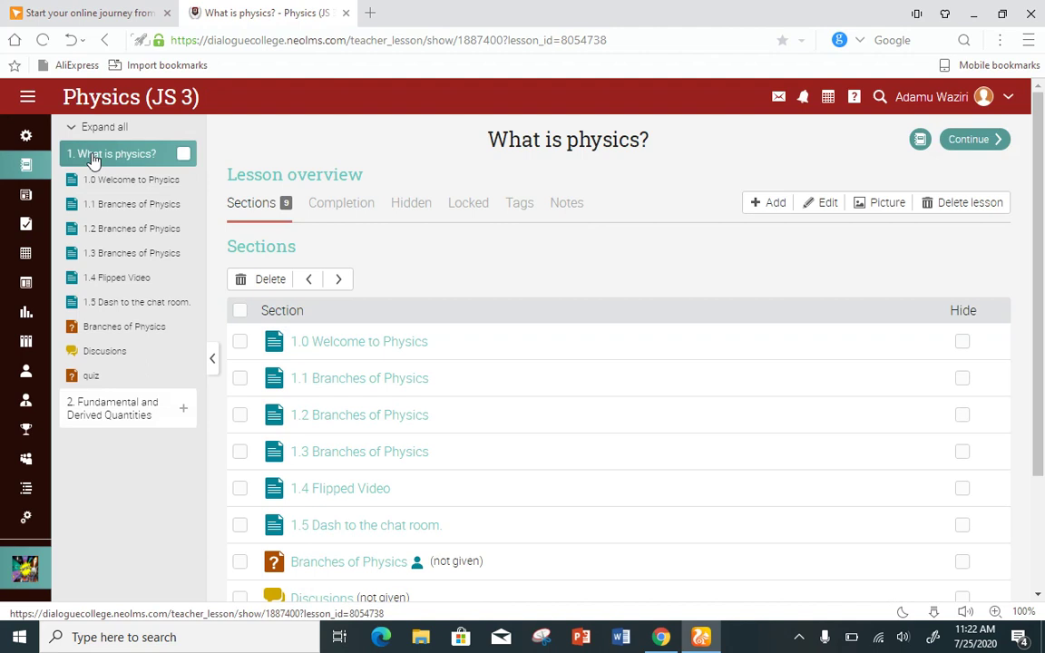
{"action": "left_click", "coordinate": [104, 41]}
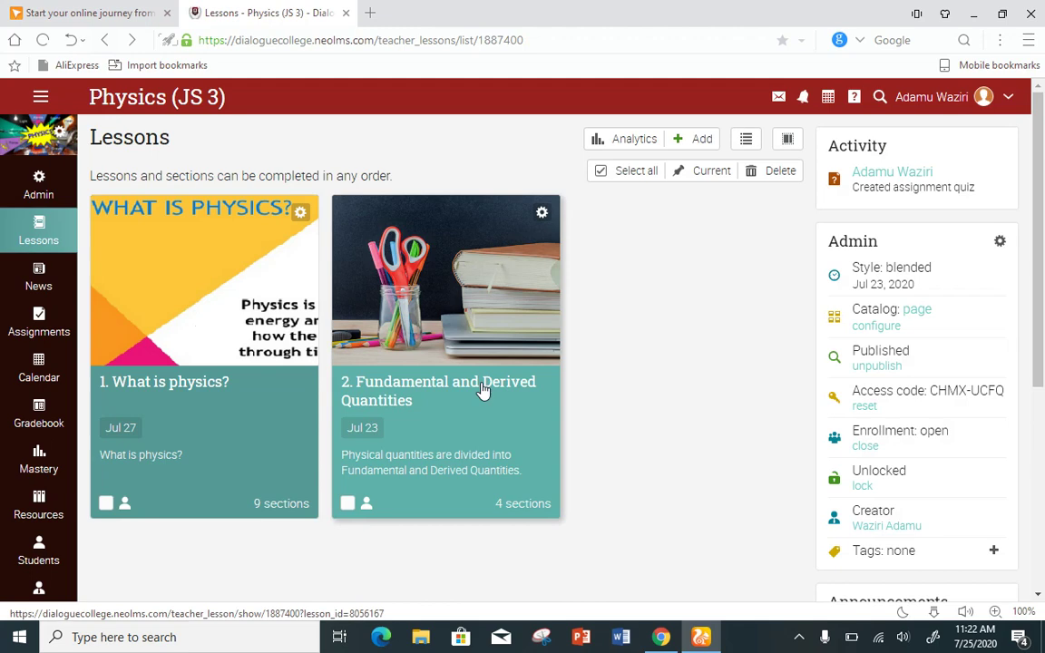
{"action": "left_click", "coordinate": [132, 40]}
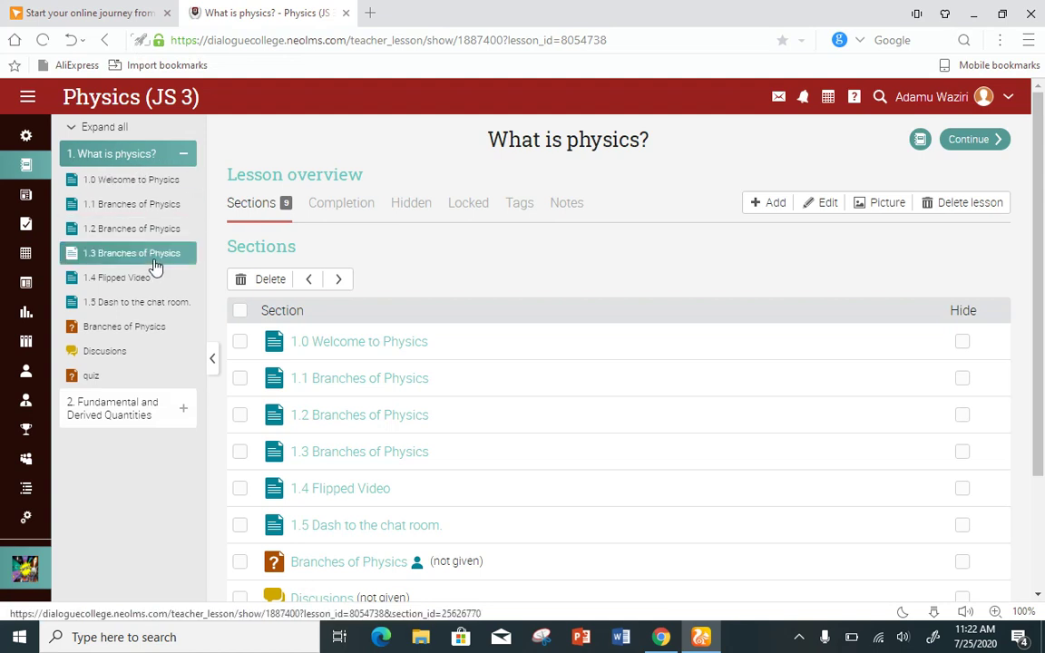
Expand all lessons in the outline and look through the overviews of both "What is physics?" and "Fundamental and Derived Quantities"
{"action": "left_click", "coordinate": [110, 411]}
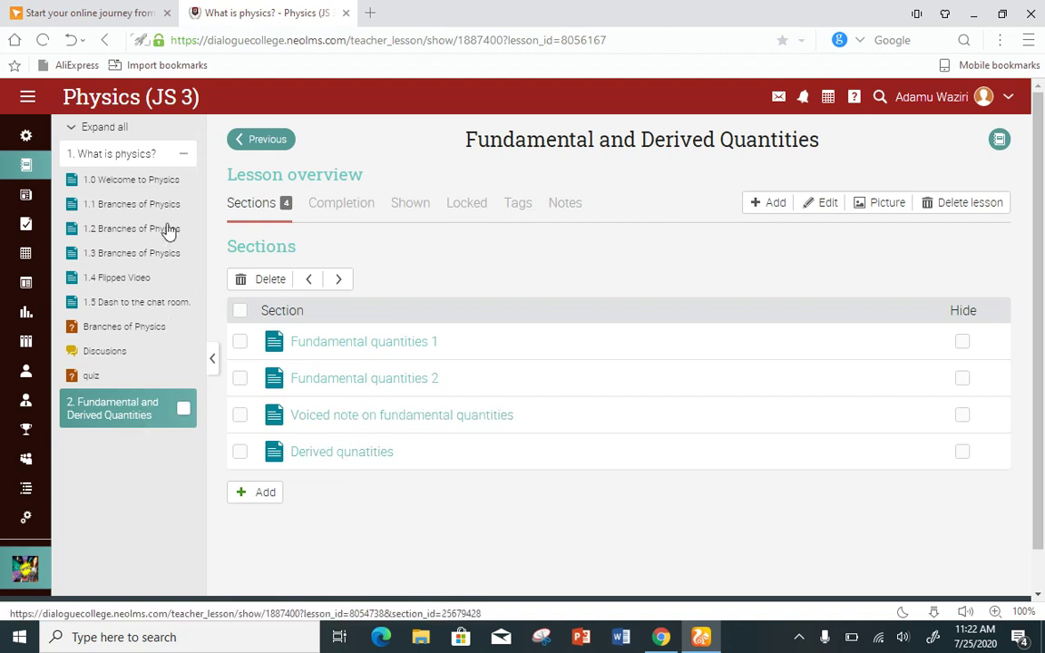
{"action": "left_click", "coordinate": [78, 129]}
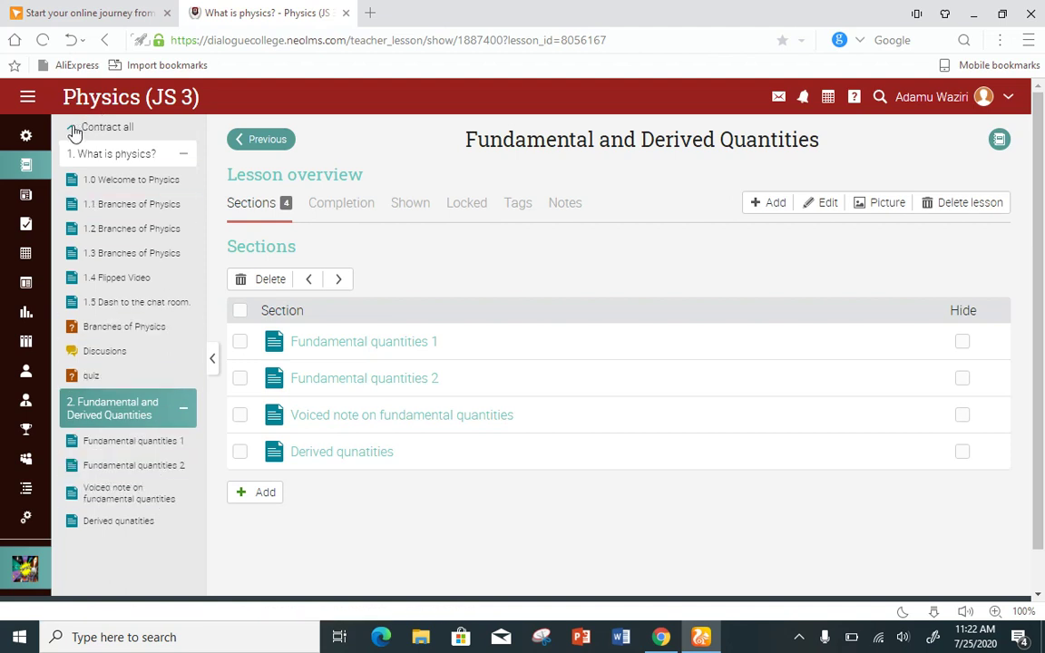
{"action": "left_click", "coordinate": [136, 158]}
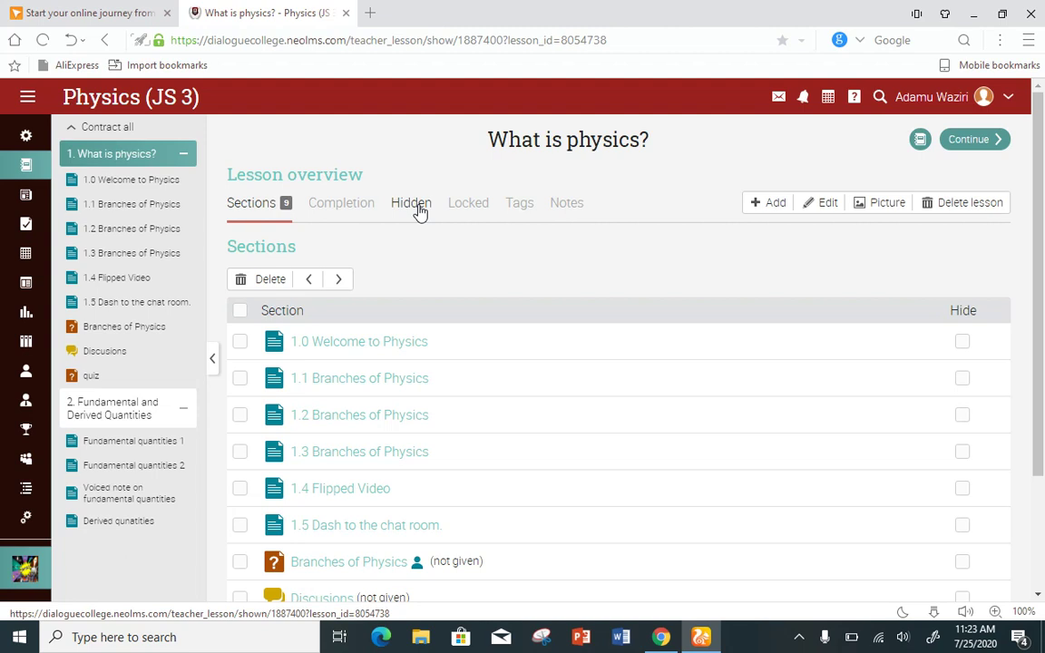
{"action": "left_click", "coordinate": [152, 415]}
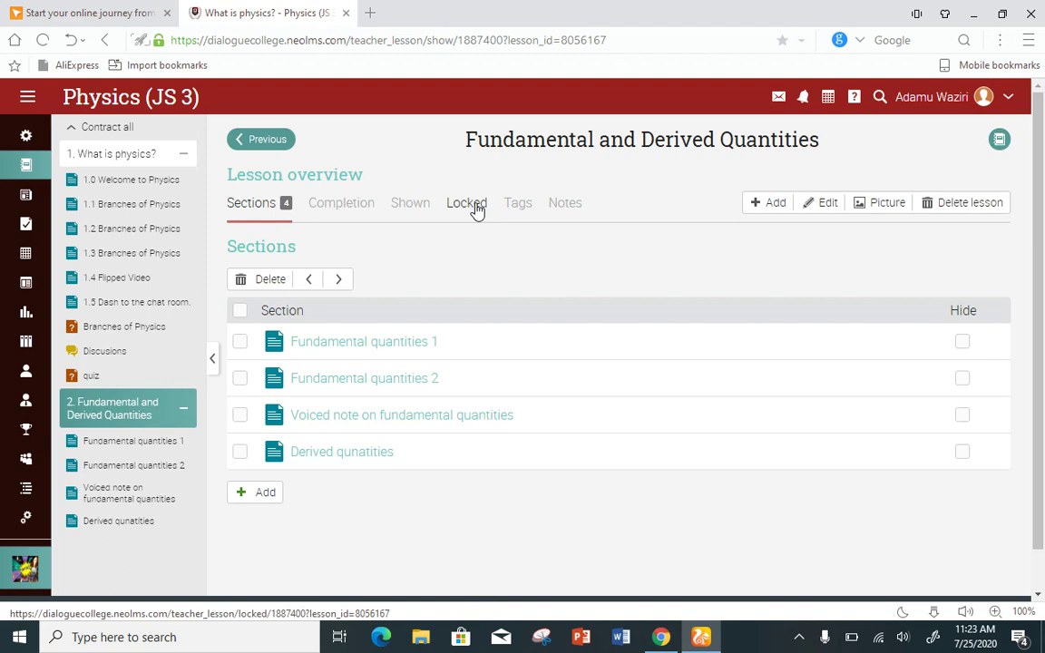
Set the "What is physics?" lesson to Shown by default and view its Locked setting
{"action": "left_click", "coordinate": [139, 158]}
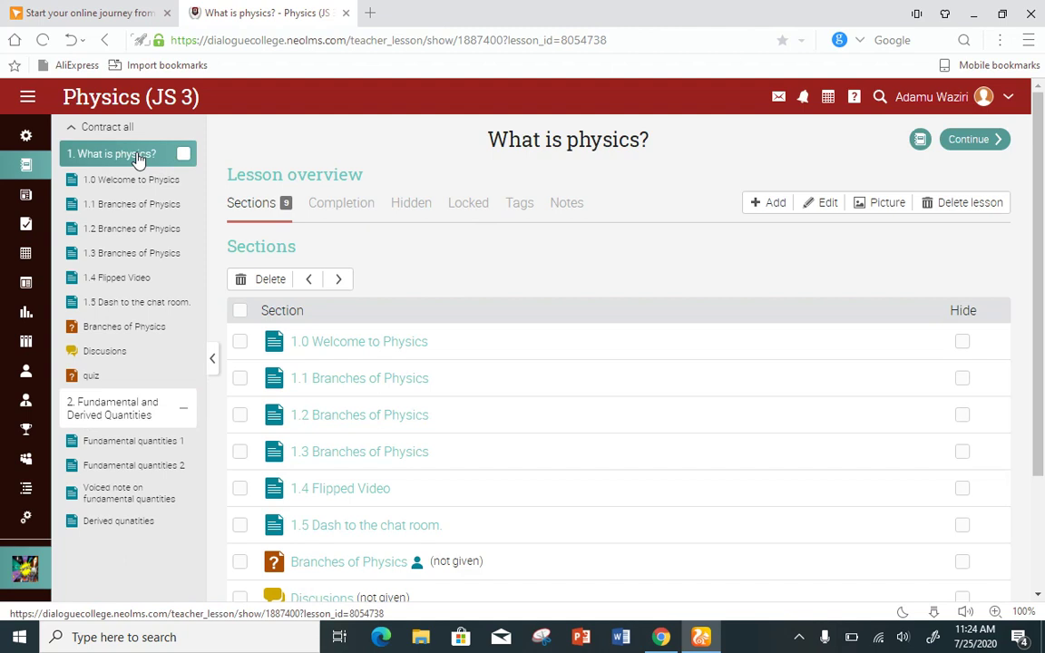
{"action": "left_click", "coordinate": [420, 206]}
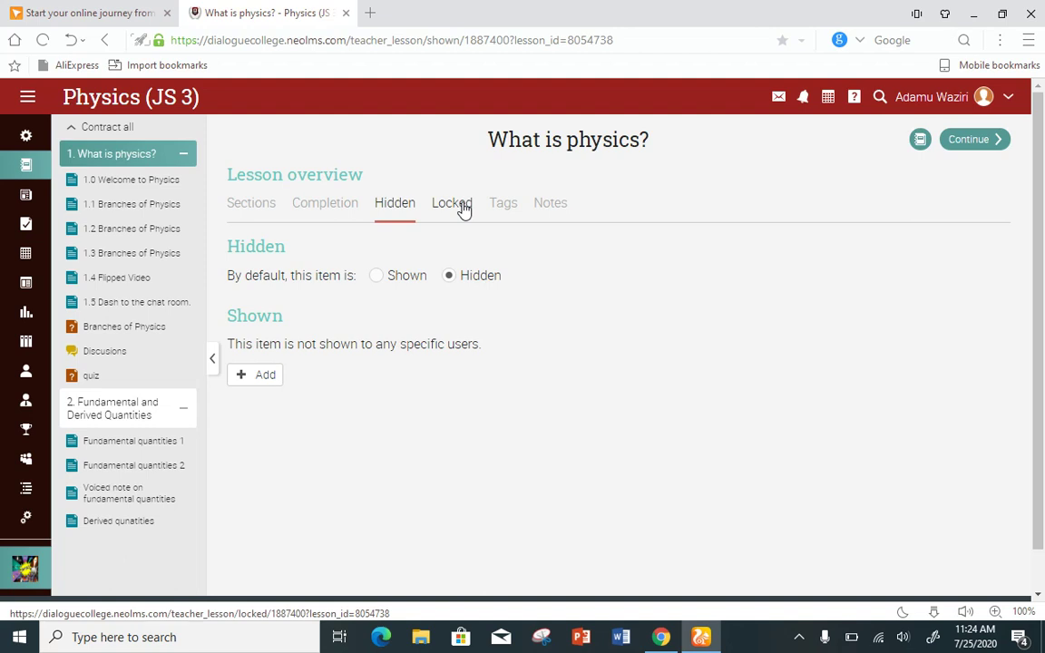
{"action": "left_click", "coordinate": [377, 277]}
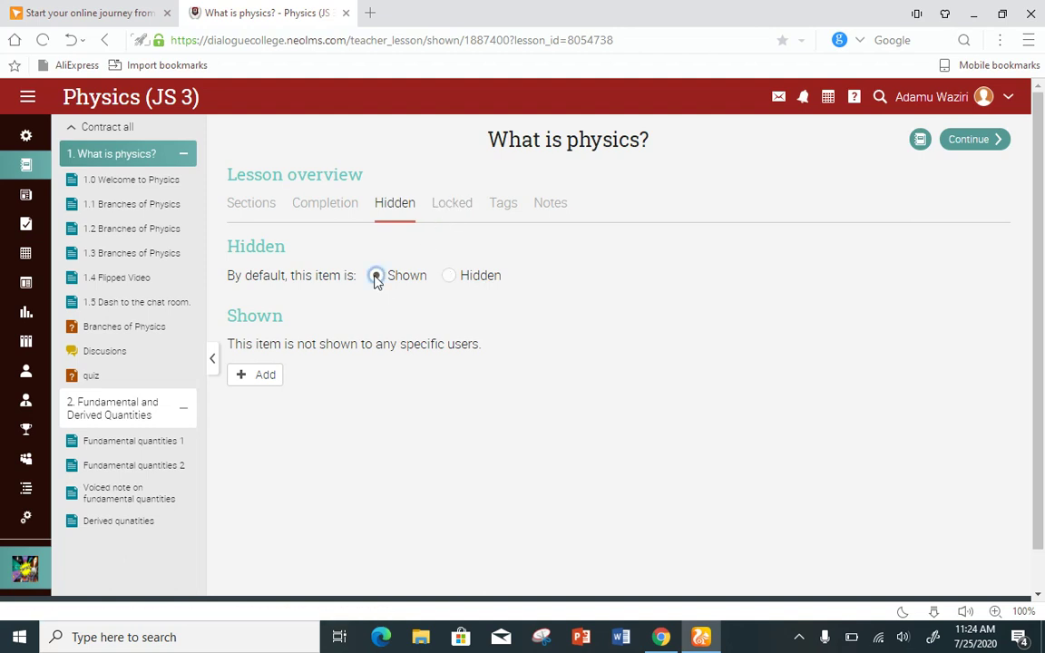
{"action": "left_click", "coordinate": [462, 208]}
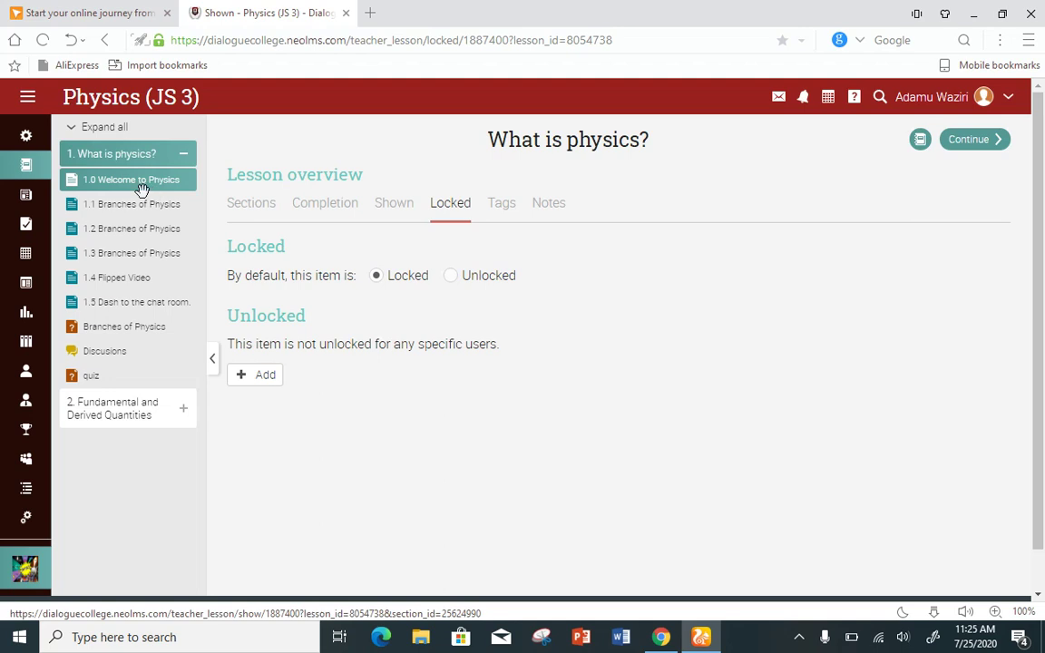
Hide every section of the "What is physics?" lesson, from 1.0 Welcome to Physics through the quiz
{"action": "left_click", "coordinate": [100, 158]}
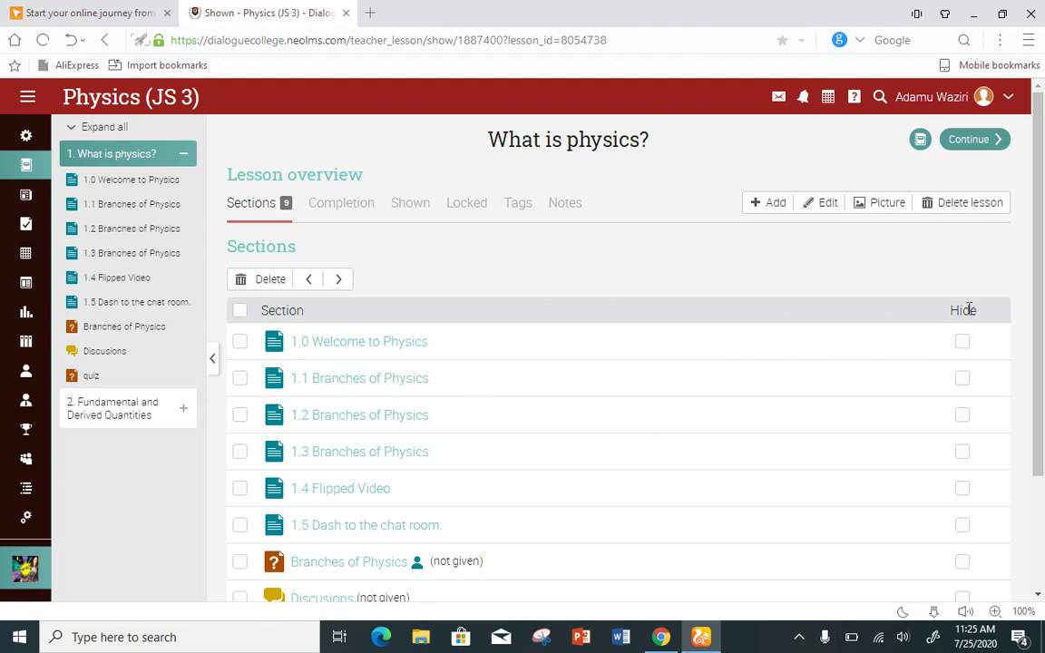
{"action": "left_click", "coordinate": [964, 343]}
{"action": "left_click", "coordinate": [964, 381]}
{"action": "left_click", "coordinate": [963, 417]}
{"action": "left_click", "coordinate": [962, 454]}
{"action": "left_click_drag", "start_coordinate": [1035, 411], "coordinate": [1041, 445]}
{"action": "scroll", "coordinate": [968, 410], "scroll_direction": "down", "scroll_amount": 1}
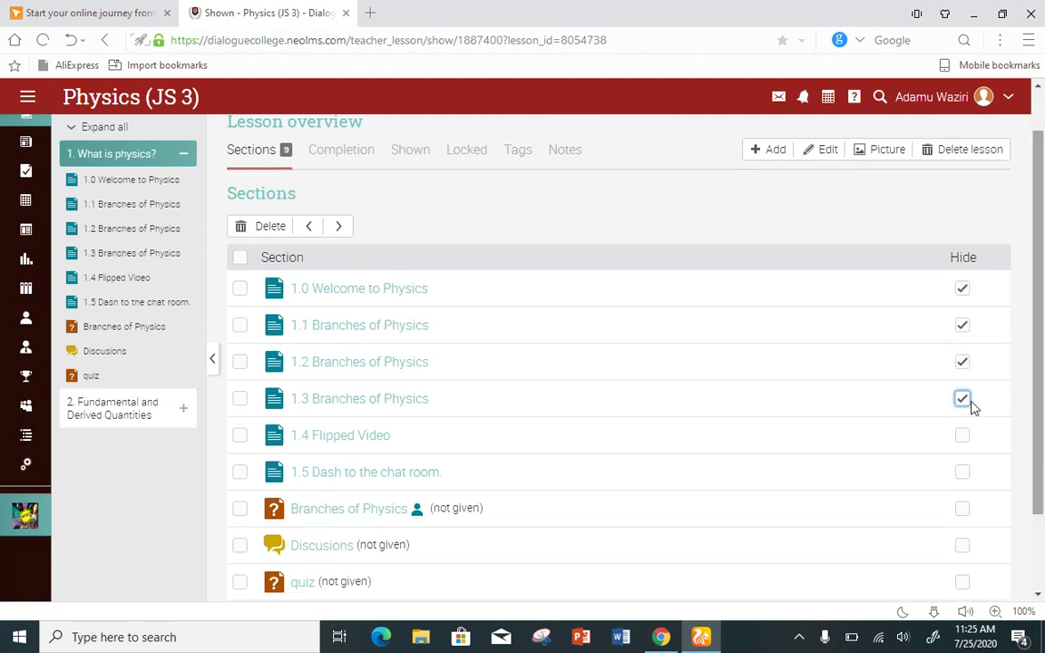
{"action": "left_click", "coordinate": [964, 440]}
{"action": "left_click", "coordinate": [964, 472]}
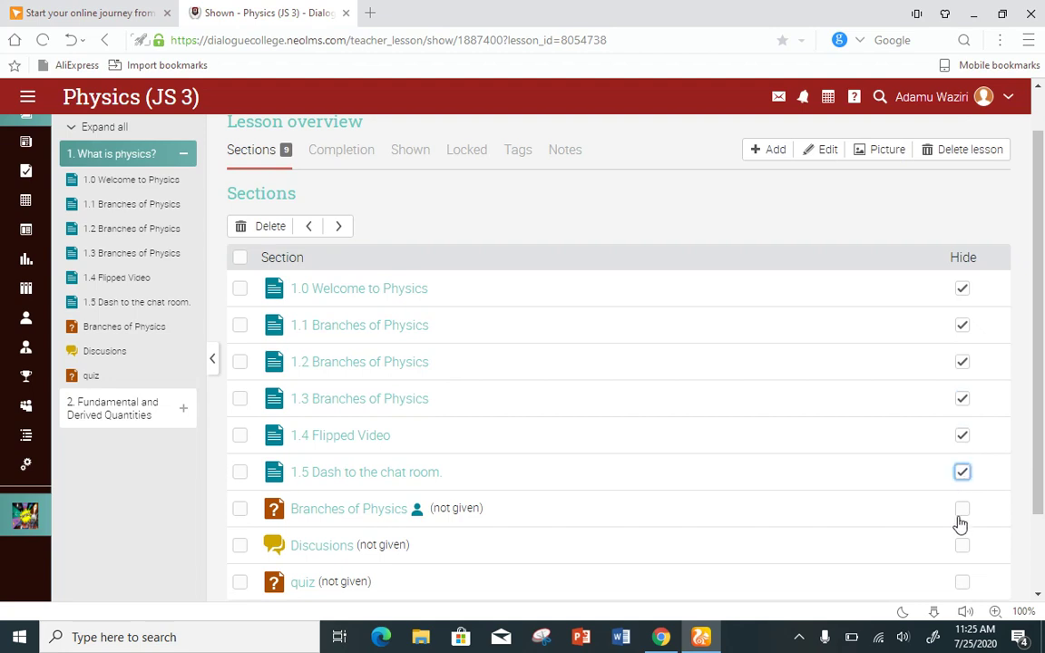
{"action": "left_click", "coordinate": [962, 510]}
{"action": "left_click", "coordinate": [961, 545]}
{"action": "scroll", "coordinate": [1039, 508], "scroll_direction": "down", "scroll_amount": 1}
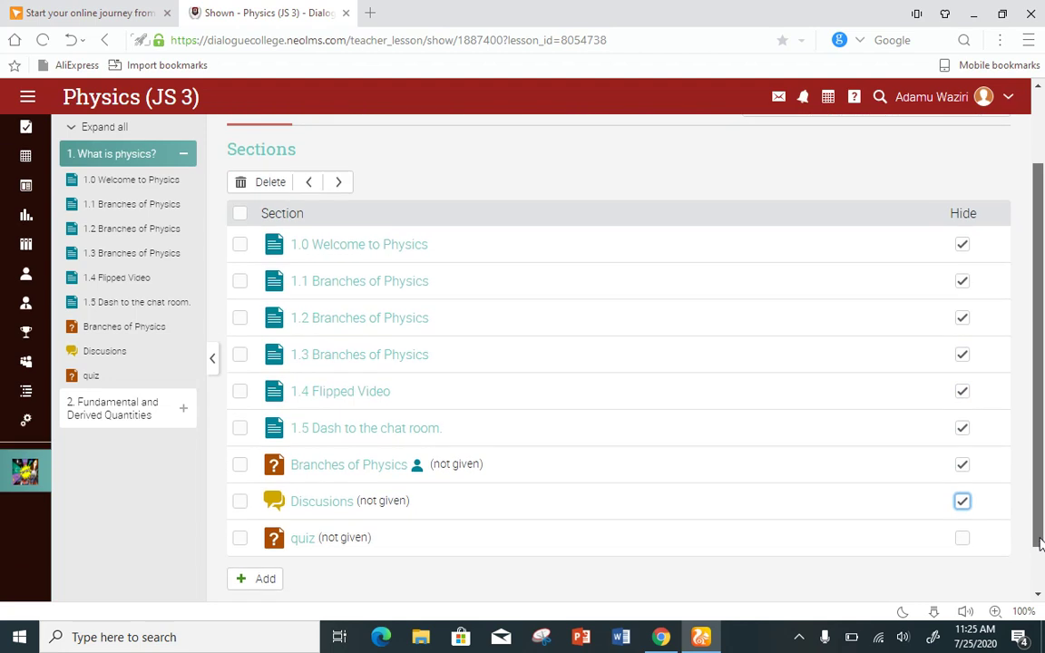
{"action": "left_click", "coordinate": [962, 536]}
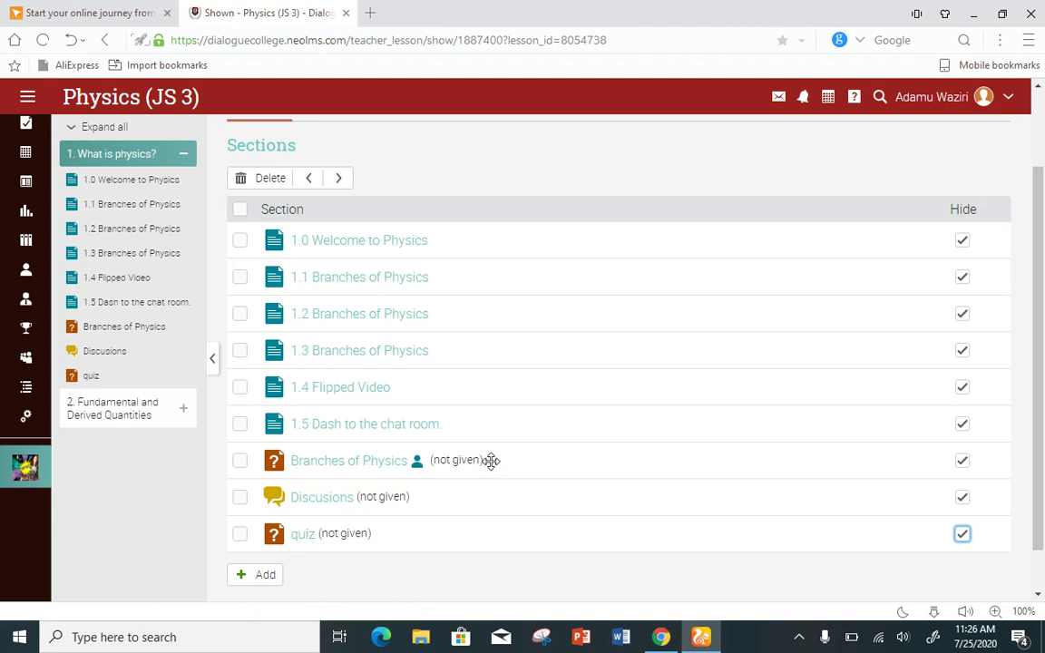
Look through the quiz assignment and the expanded contents of both lessons, ending on the "What is physics?" overview
{"action": "left_click", "coordinate": [308, 542]}
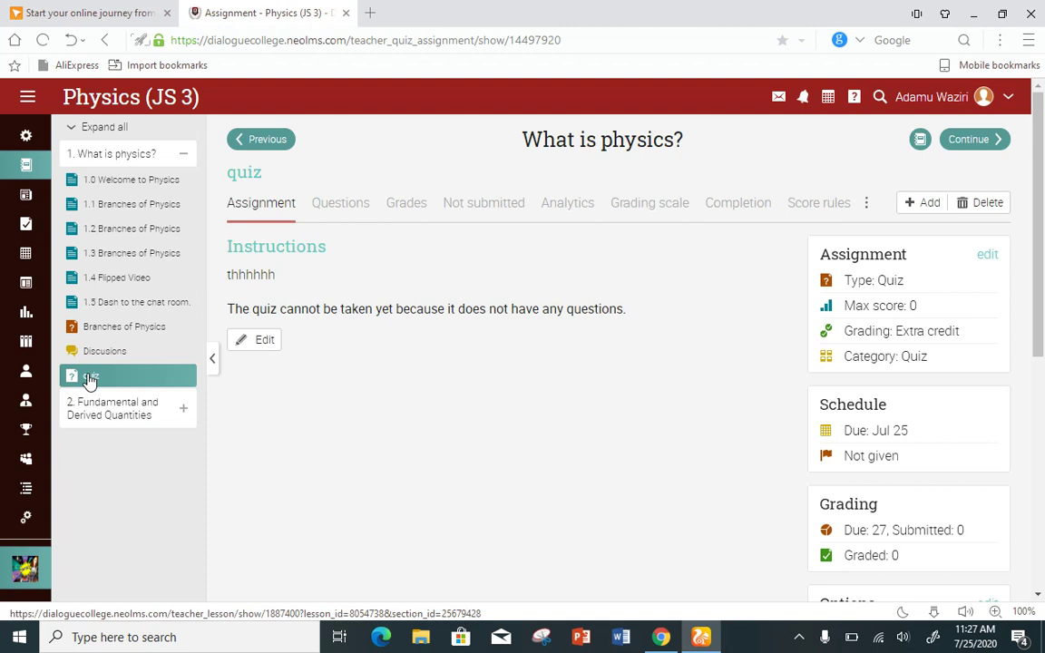
{"action": "left_click", "coordinate": [124, 419]}
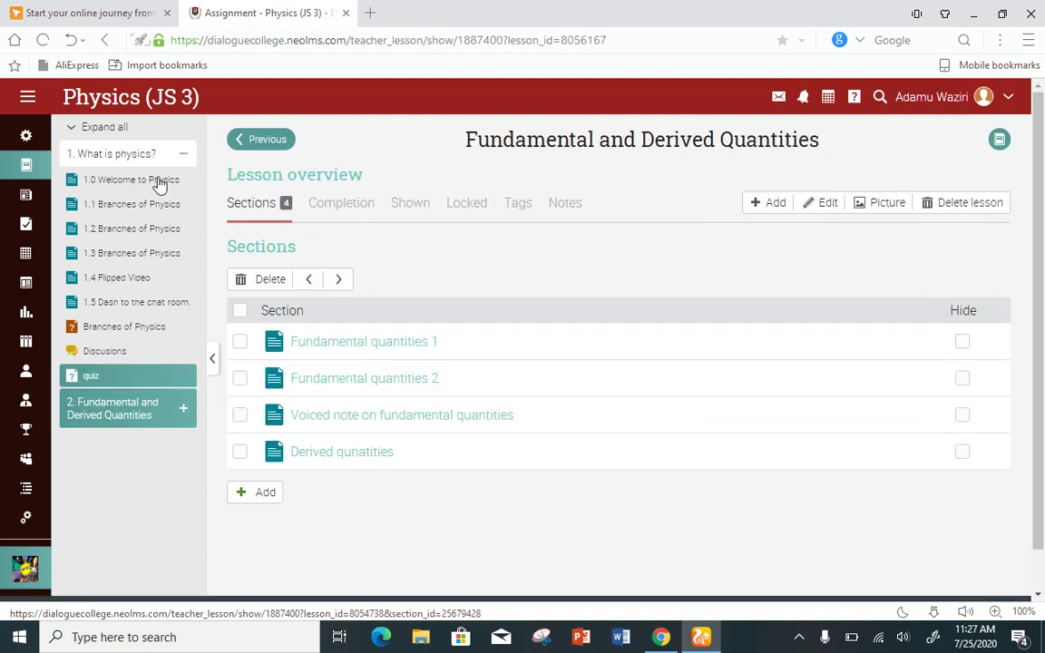
{"action": "left_click", "coordinate": [78, 129]}
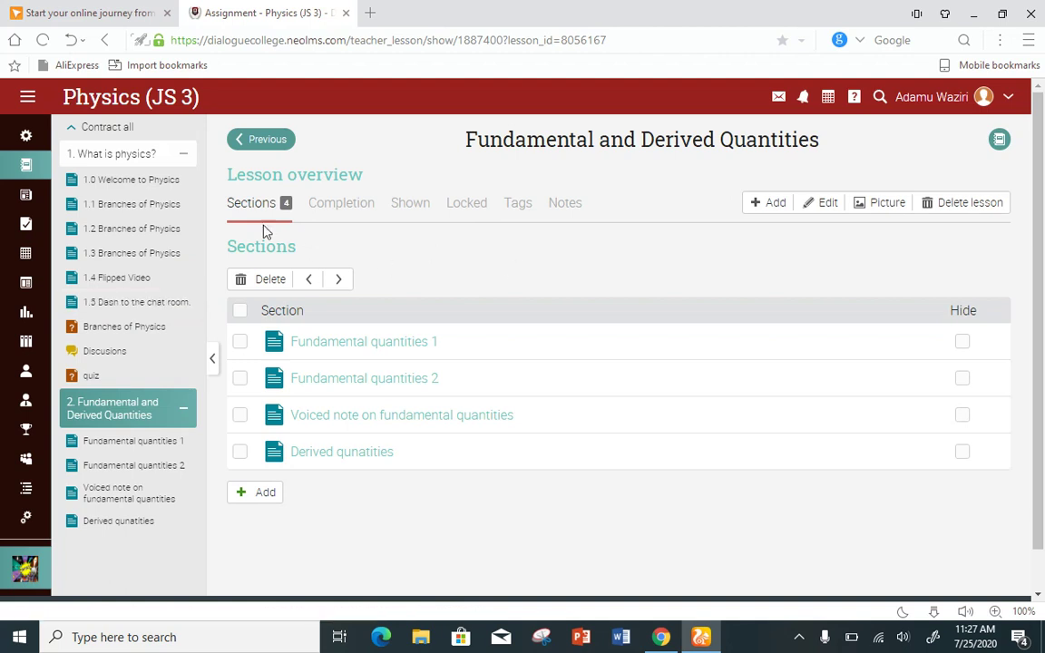
{"action": "left_click", "coordinate": [132, 210]}
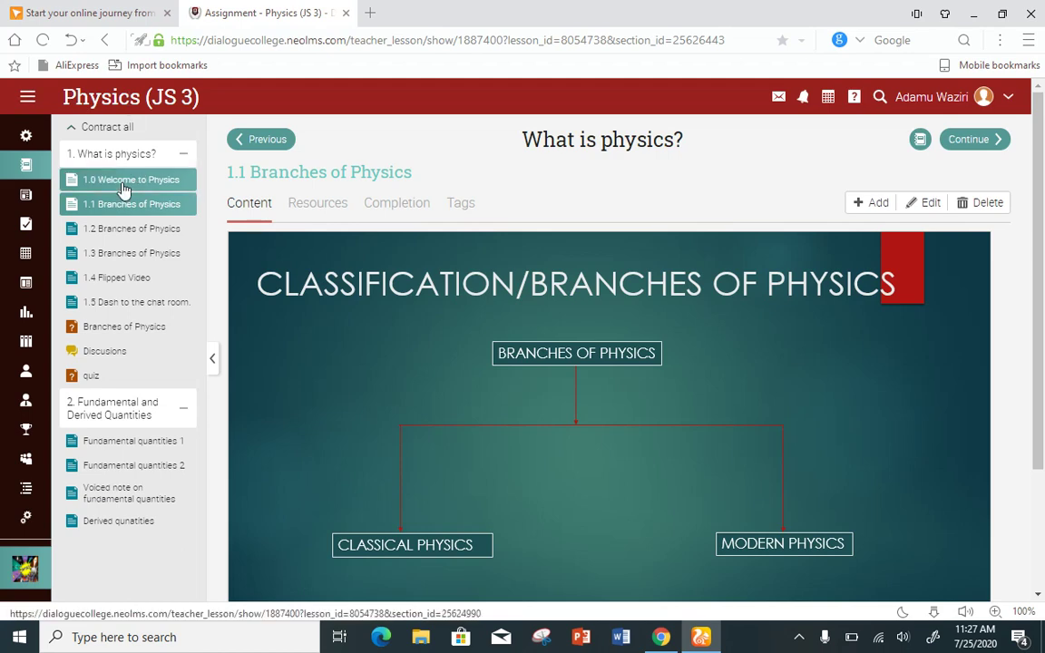
{"action": "left_click", "coordinate": [109, 160]}
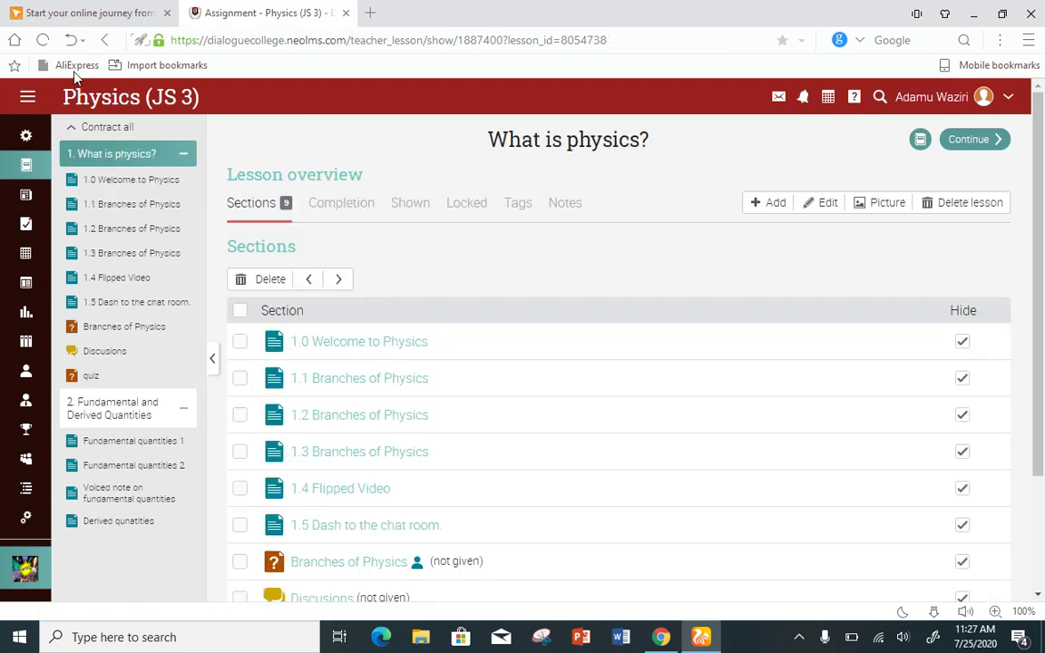